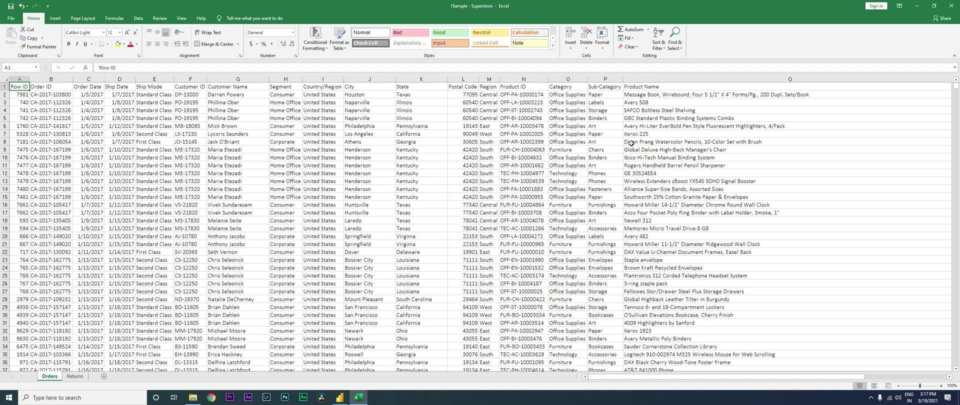
Glance at the Returns sheet, then return to Orders and move along its header row to Order ID
click(75, 377)
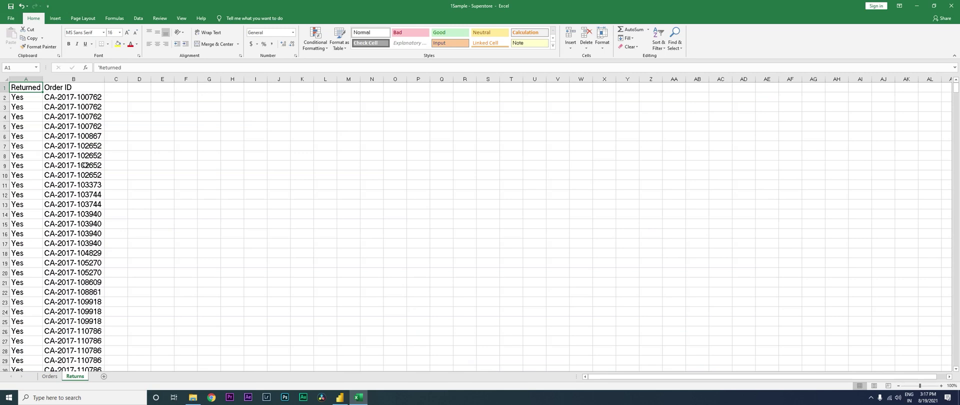
key(ctrl+Page_Up)
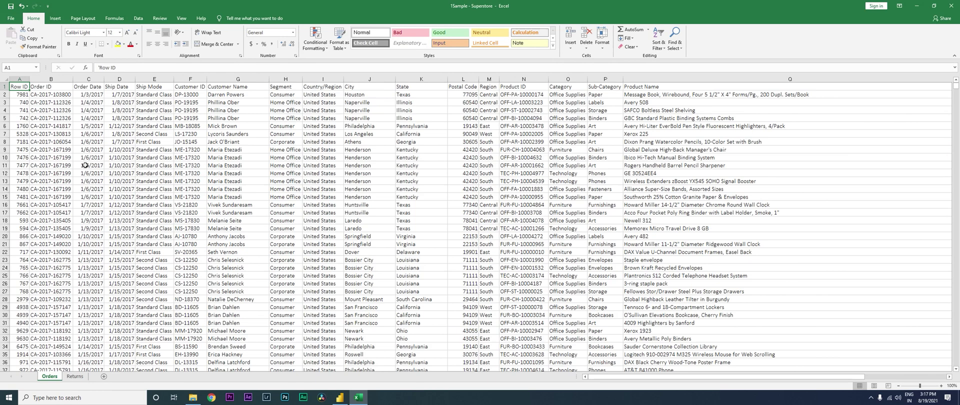
key(ctrl+Right)
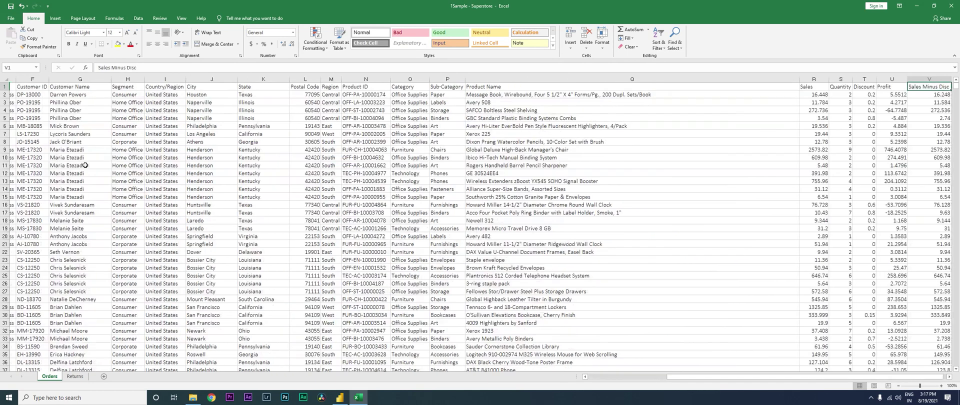
key(ctrl+Left)
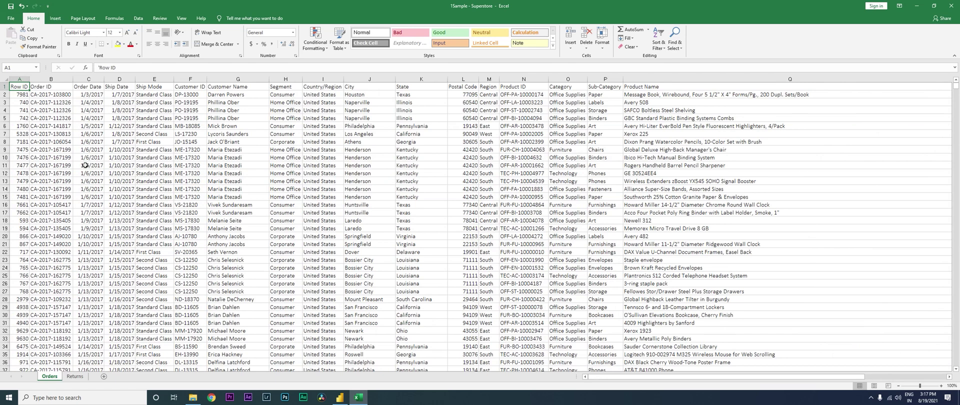
key(Right)
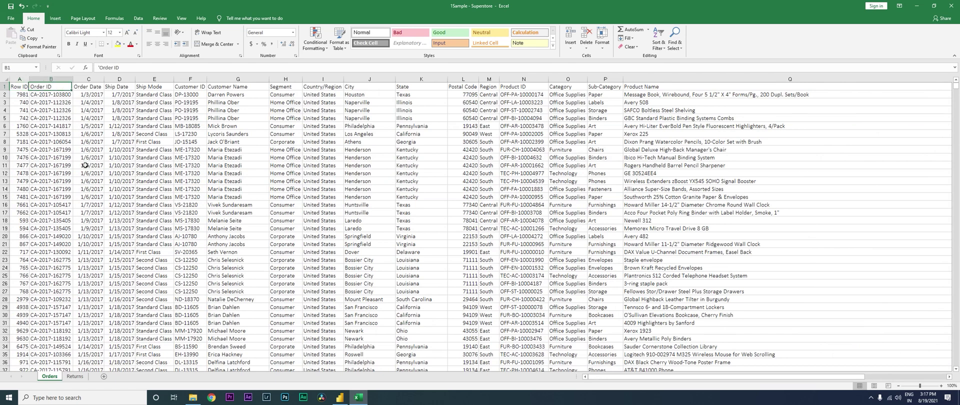
Check the Customer Name, Sales, Quantity and Discount column headers on the Orders sheet
click(96, 92)
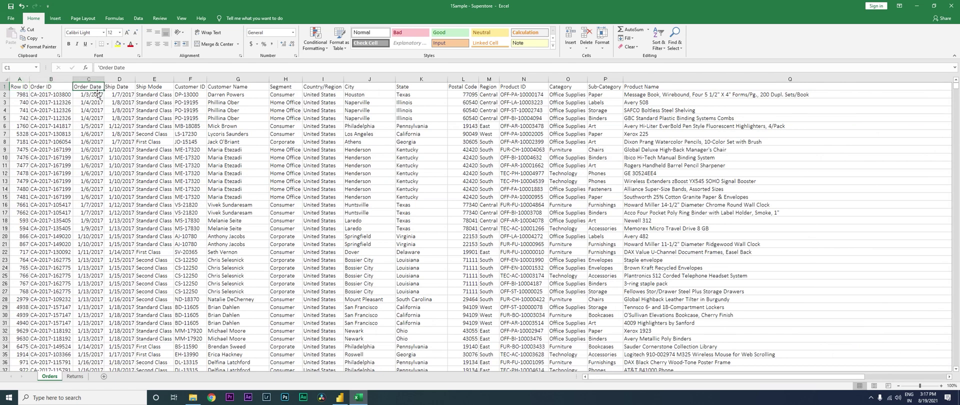
click(235, 89)
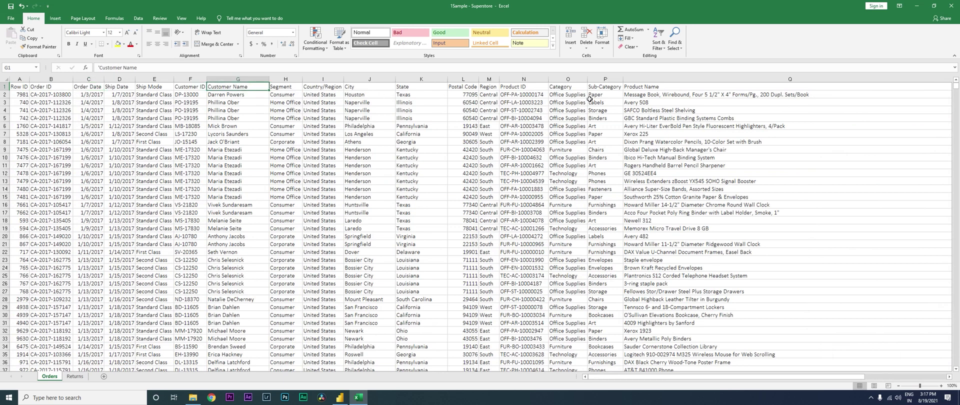
click(570, 88)
click(652, 90)
key(Right)
key(Right)
key(Right)
key(Right)
key(Right)
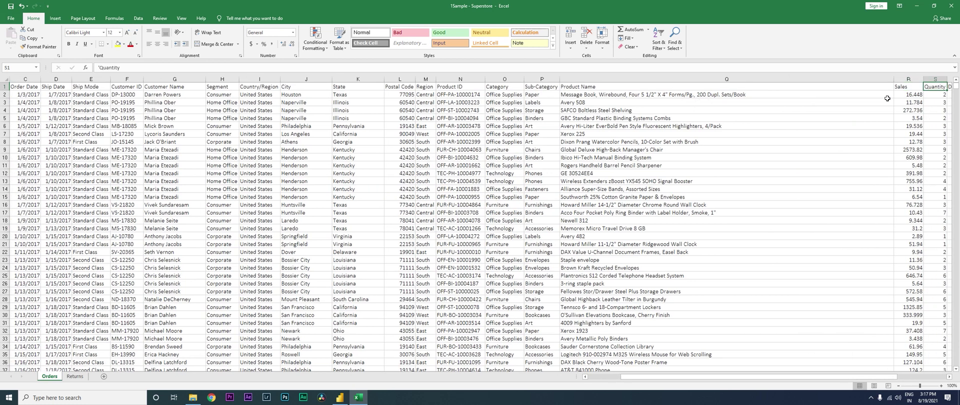
key(Left)
key(Left)
key(Left)
key(Right)
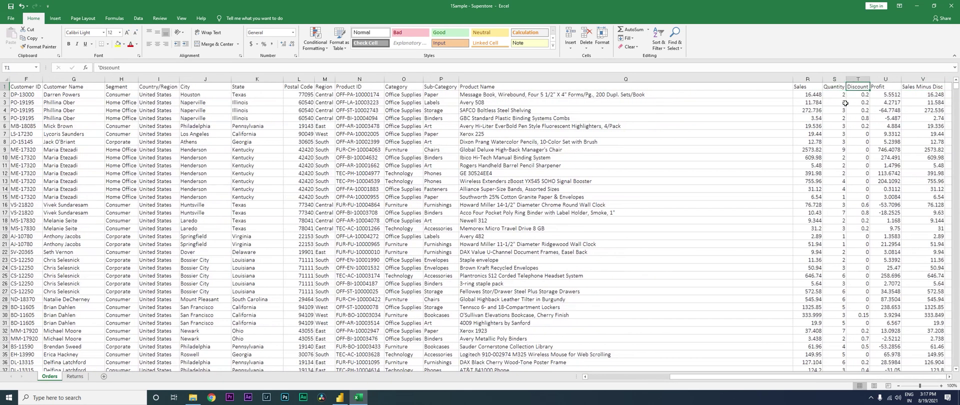
key(Right)
key(Right)
key(Right)
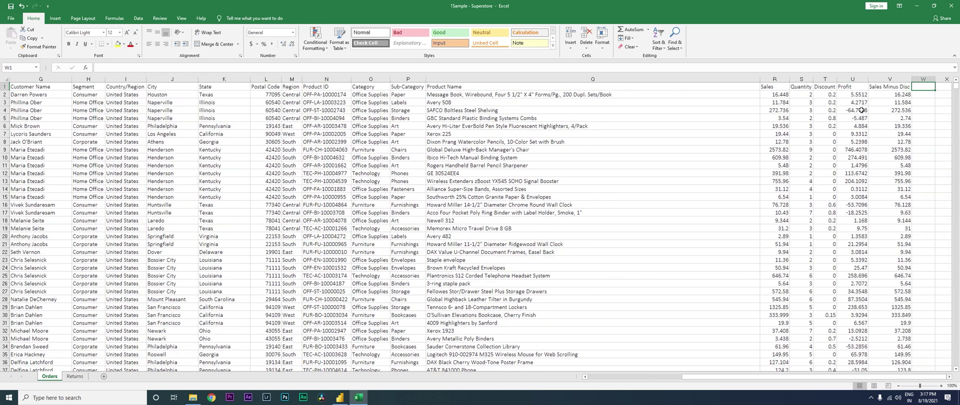
click(75, 376)
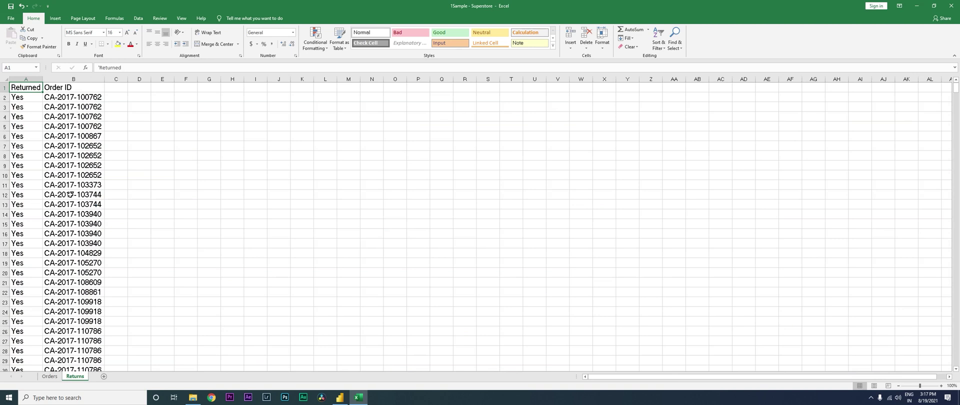
click(77, 99)
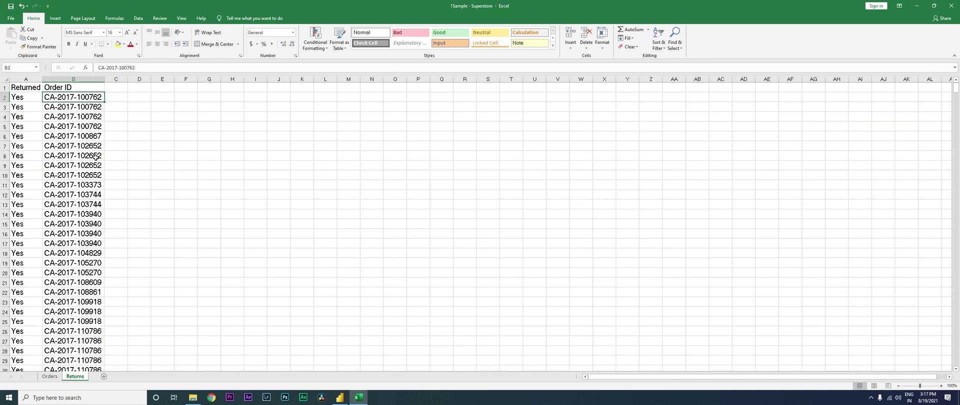
key(ctrl+Page_Up)
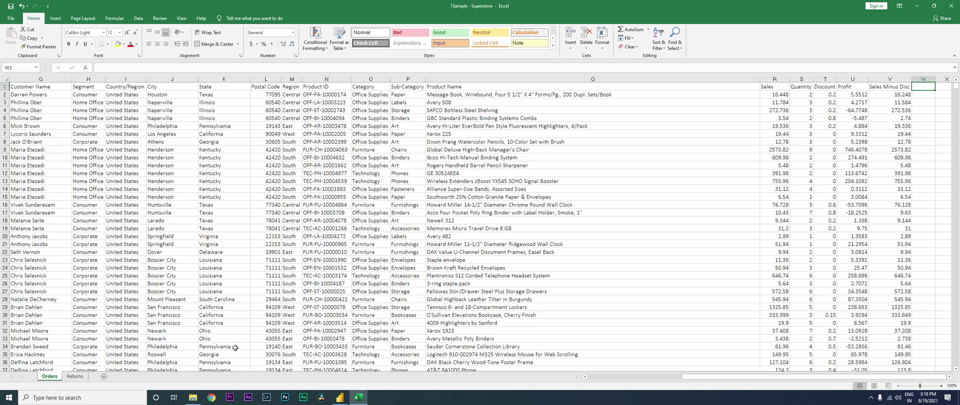
click(75, 377)
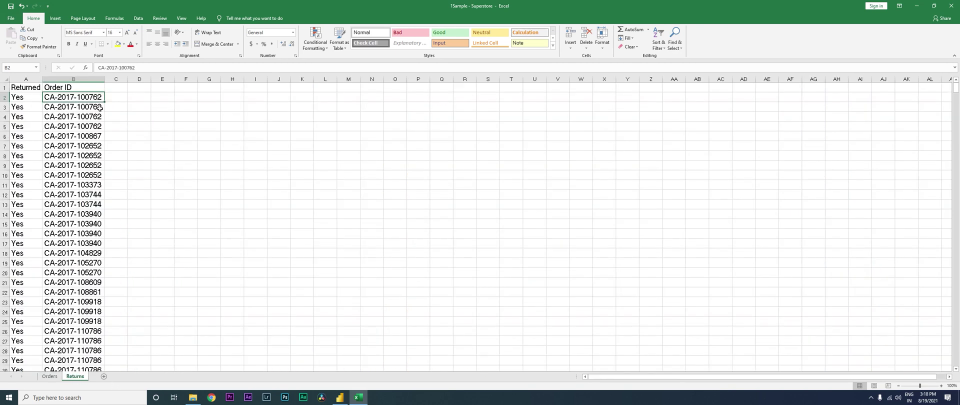
key(ctrl+c)
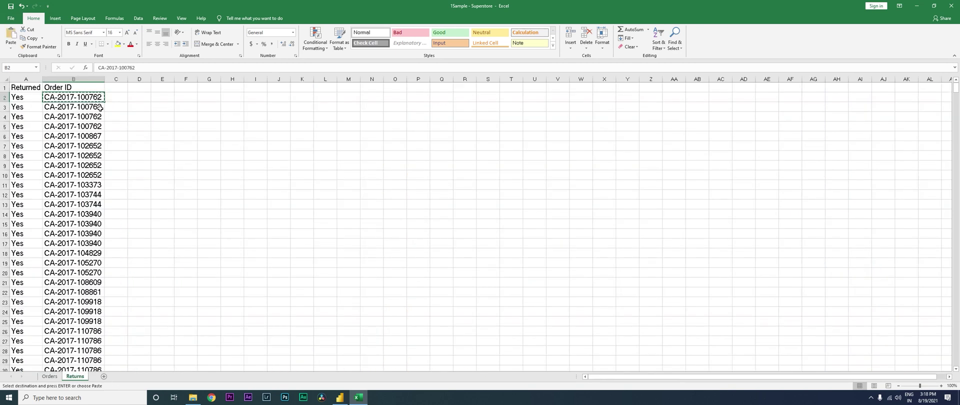
click(49, 377)
key(ctrl+f)
key(ctrl+v)
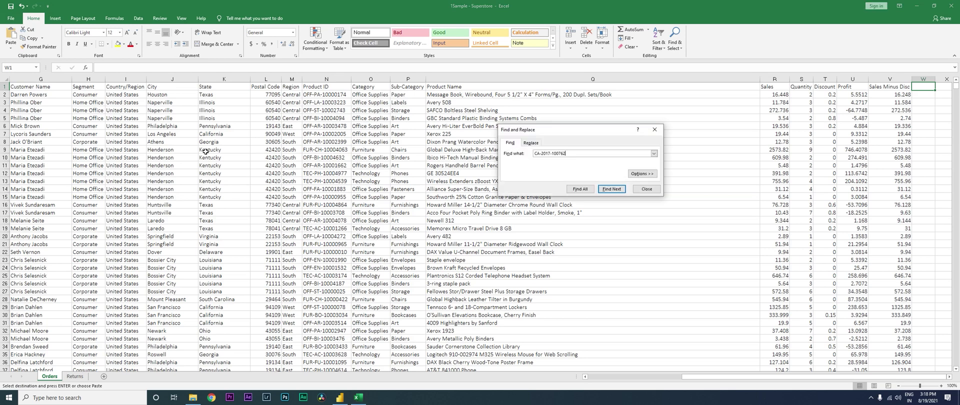
key(Return)
key(Escape)
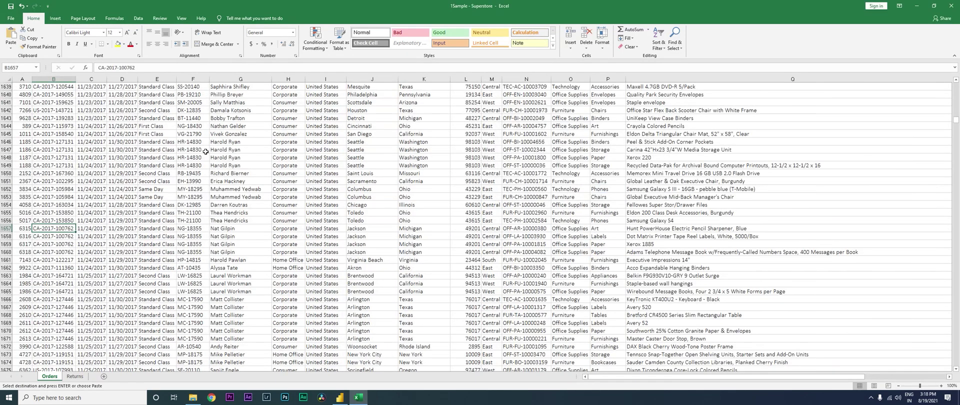
Inspect row 1657's figures (sales 151.92, quantity 4, profit 45.576), then go back to Returns
key(Right)
key(Right)
key(Right)
key(Right)
key(Right)
key(Right)
key(Right)
key(Right)
key(Right)
key(Right)
key(Right)
key(Right)
key(Right)
key(Right)
key(Right)
key(Right)
key(Right)
key(Right)
key(Right)
key(Right)
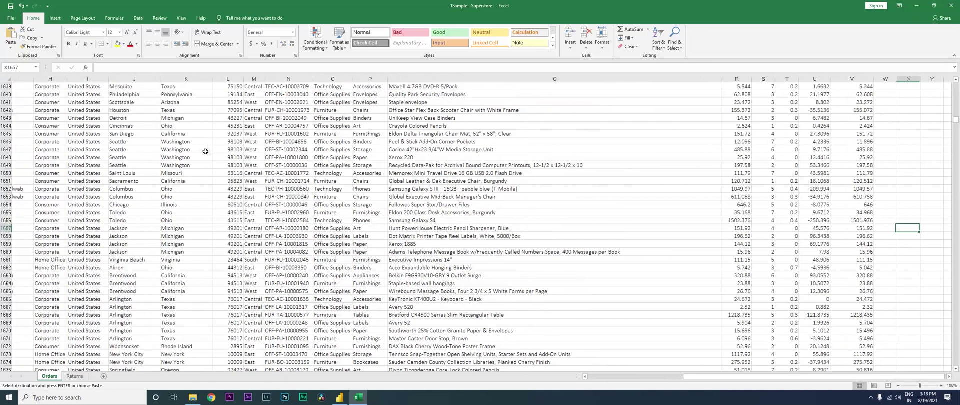
key(Left)
key(Left)
key(Left)
key(Left)
key(Left)
key(Left)
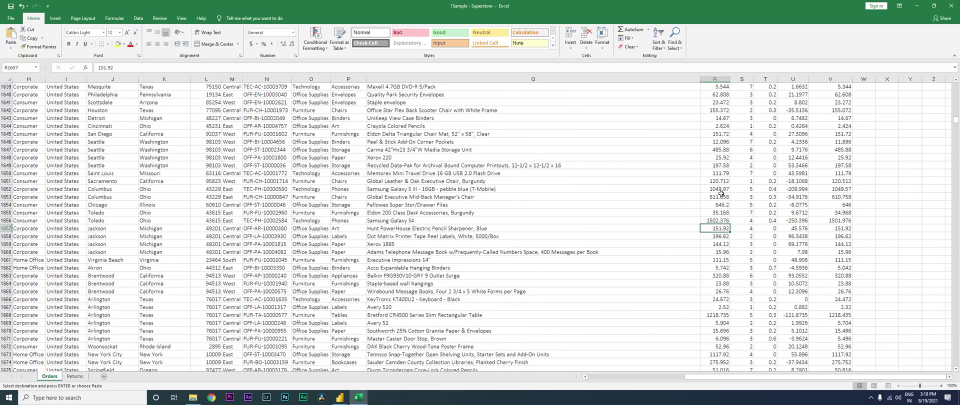
click(750, 231)
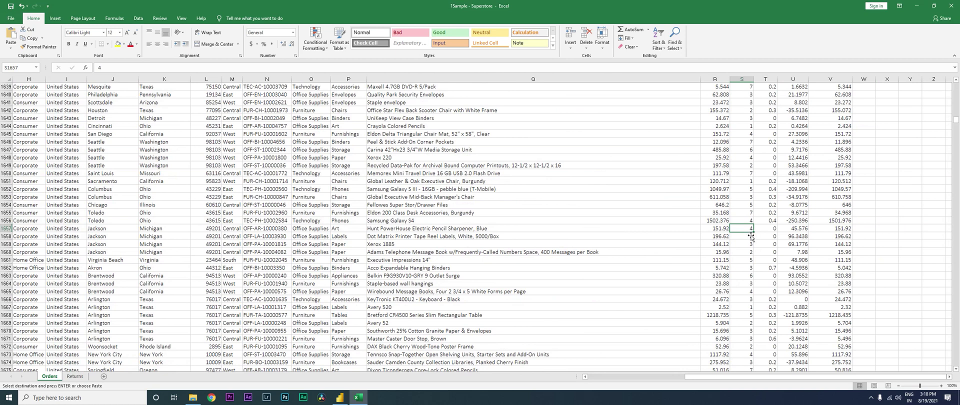
click(795, 231)
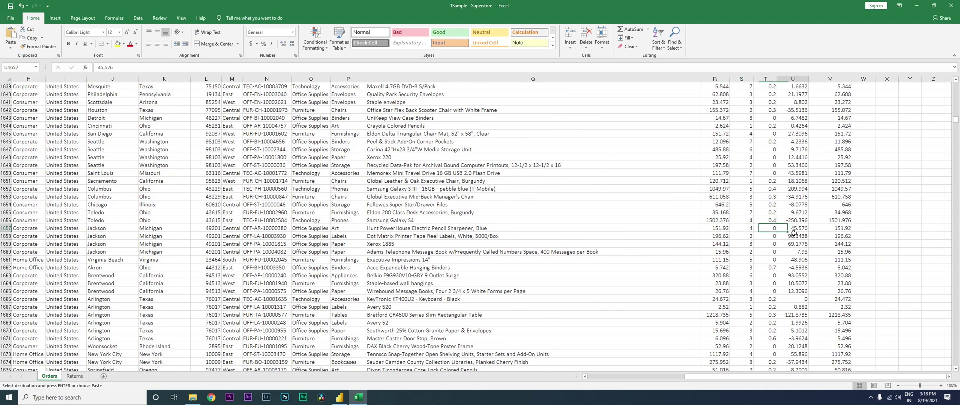
key(ctrl+Up)
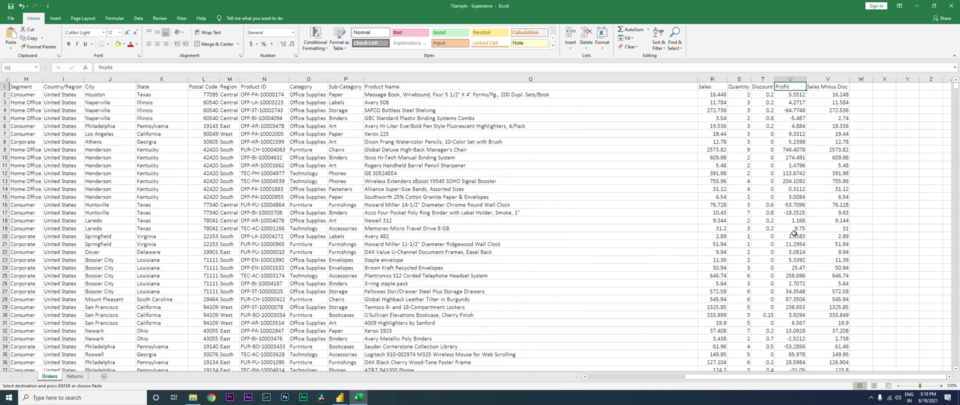
key(ctrl+Page_Down)
key(Escape)
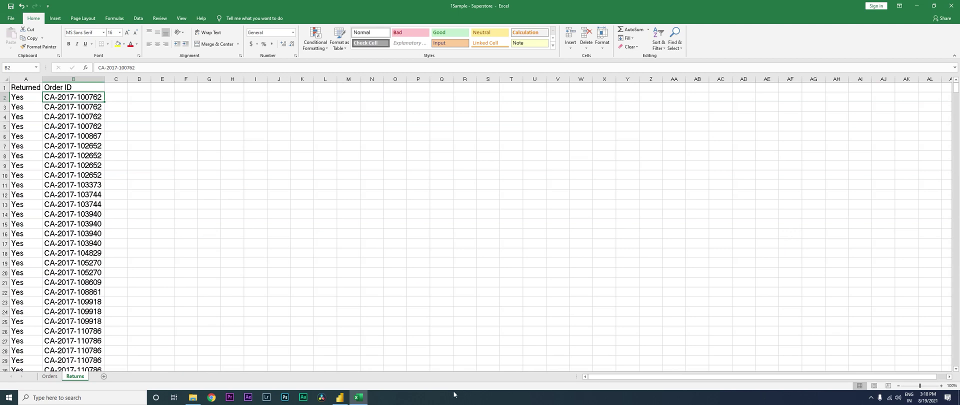
Import the 1Sample - Superstore Excel workbook, selecting its Orders and Returns tables
click(340, 397)
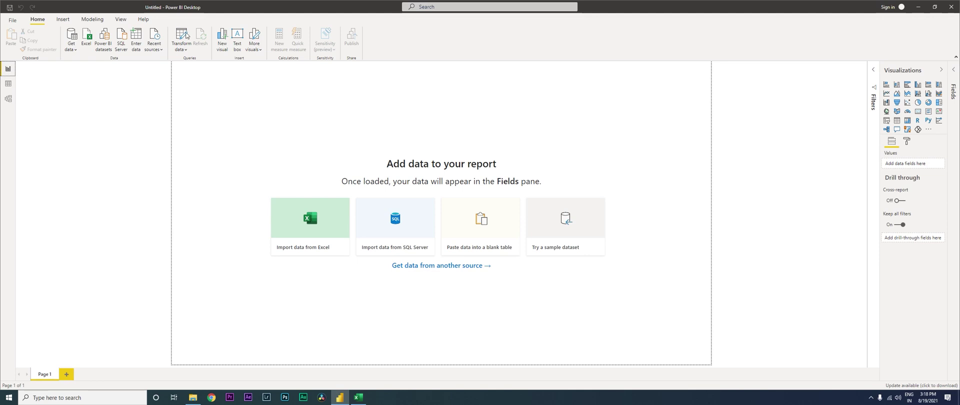
click(89, 46)
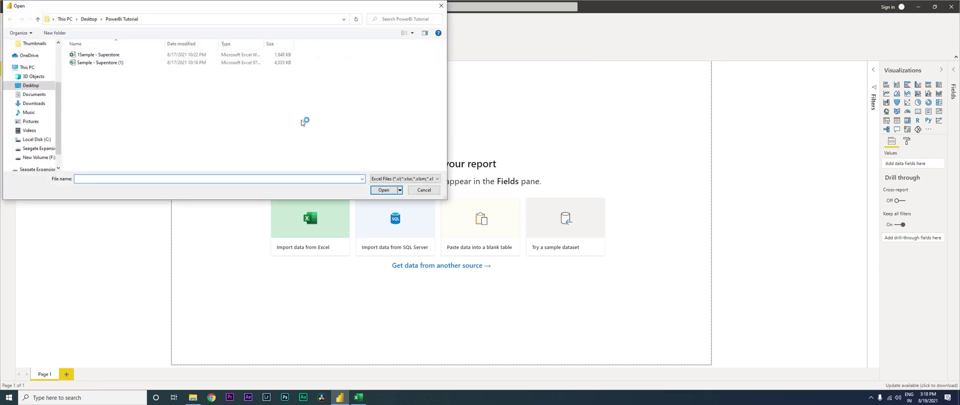
click(98, 55)
click(384, 191)
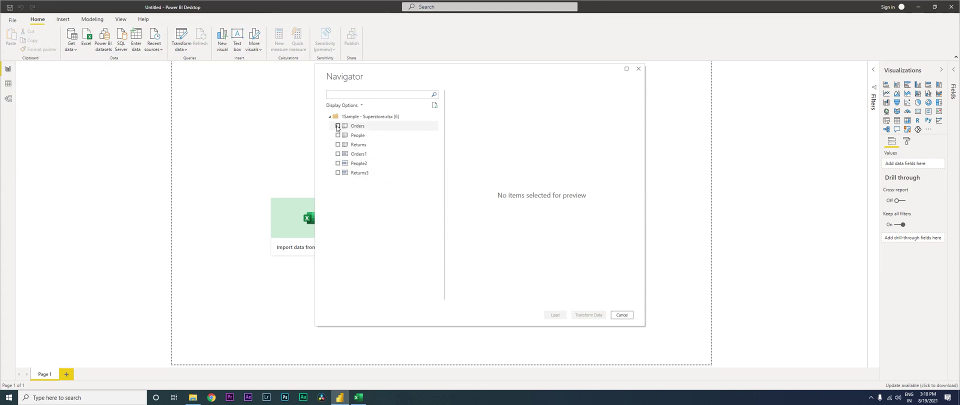
click(338, 126)
click(339, 144)
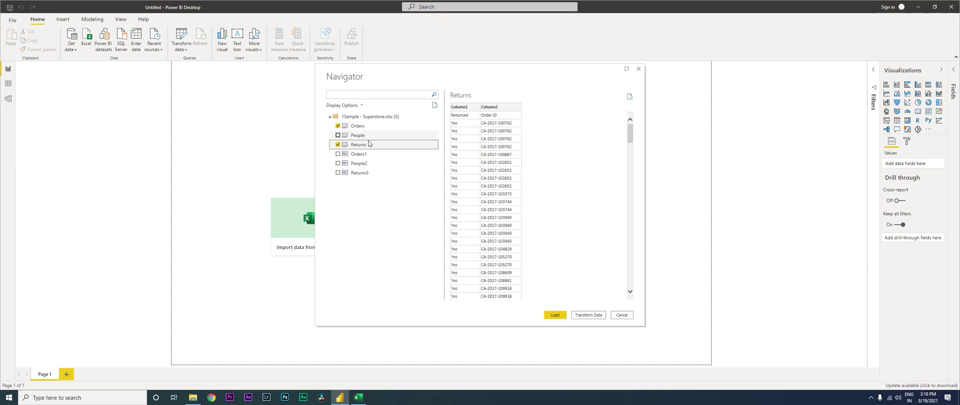
In Transform Data, promote Returns' first row to headers, then Close & Apply
click(582, 316)
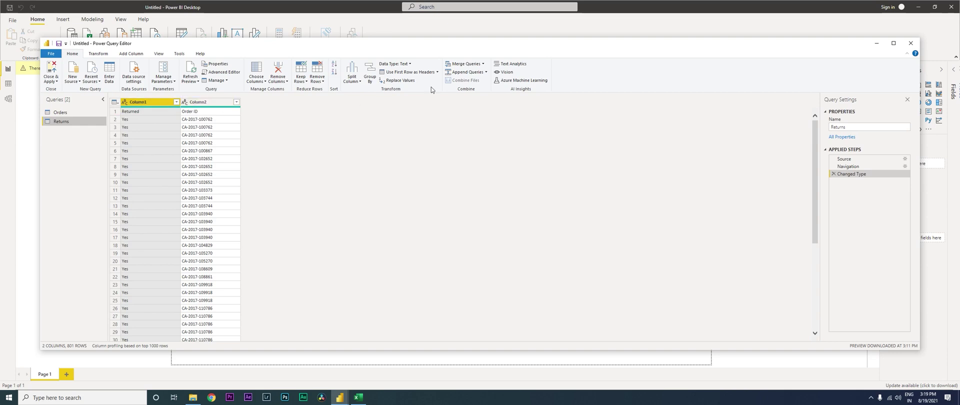
click(403, 75)
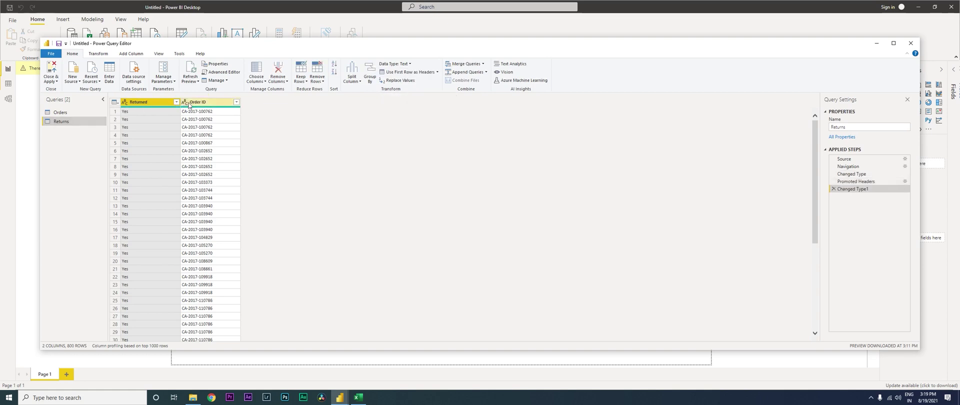
click(63, 112)
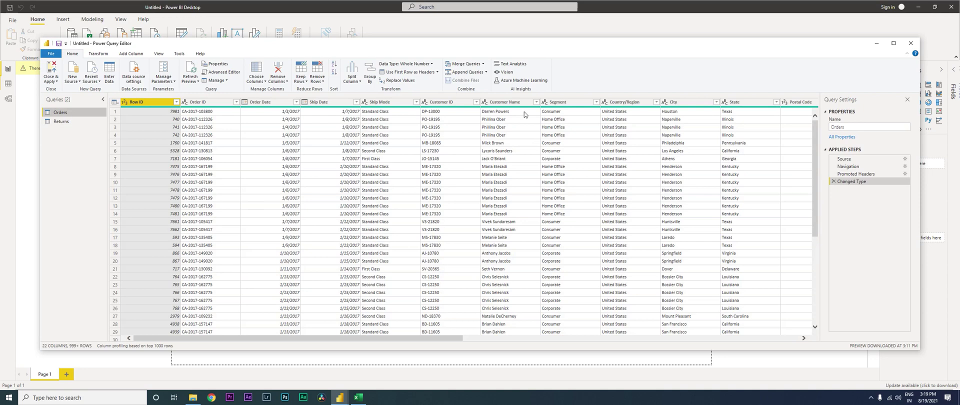
click(53, 82)
click(59, 92)
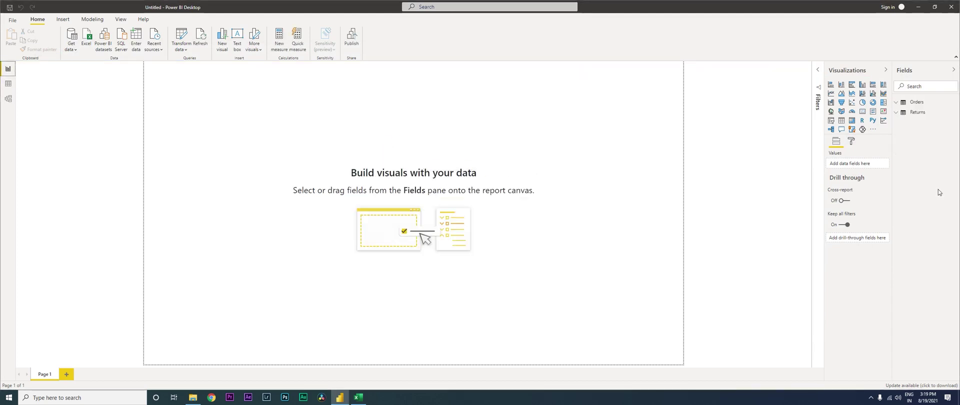
Build a table of Orders Order ID and Sales, resized narrower and taller
click(897, 112)
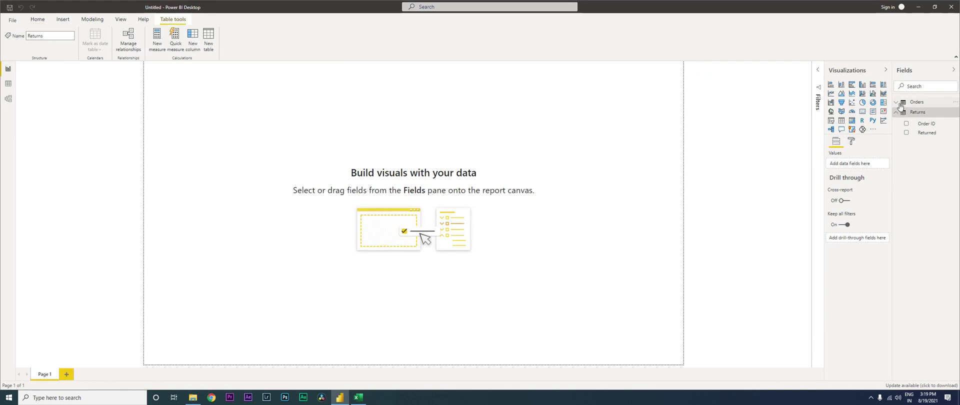
click(900, 103)
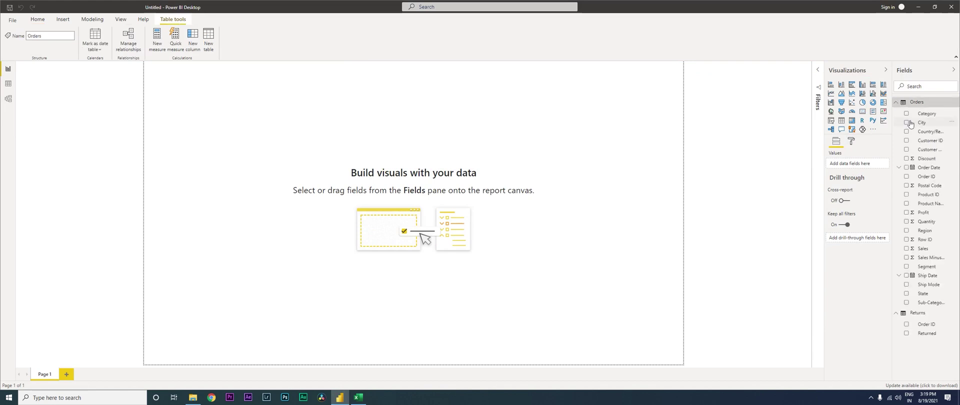
click(907, 177)
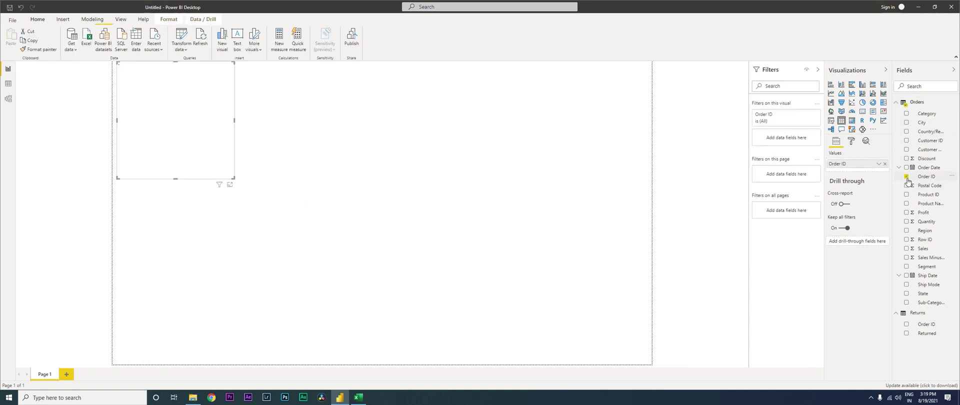
click(907, 250)
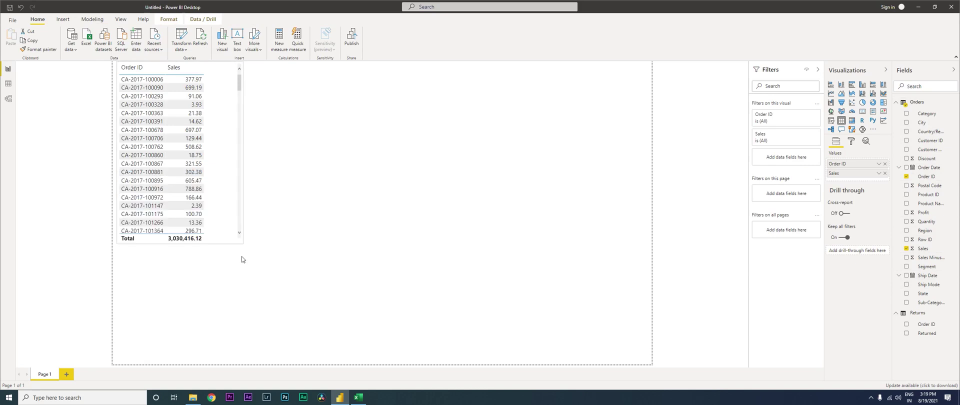
drag(243, 243, 220, 294)
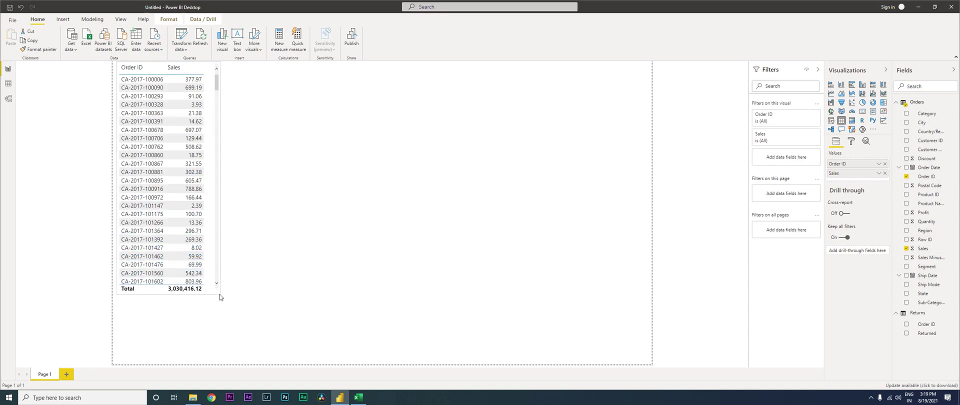
click(255, 101)
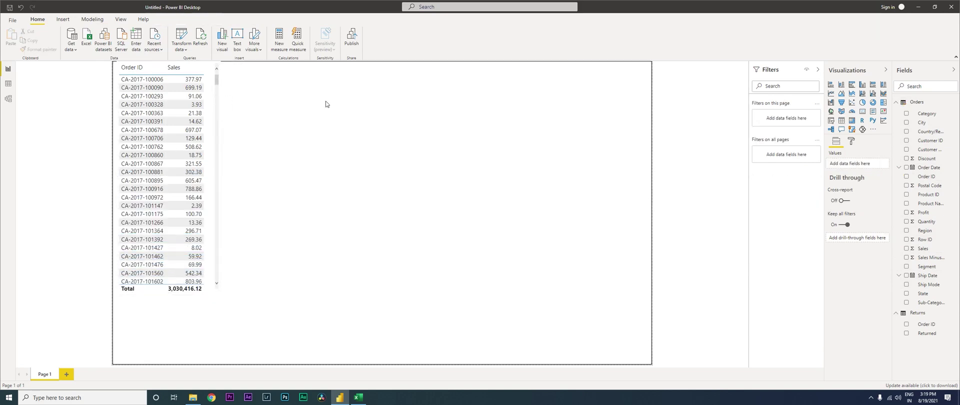
Create a second table of Returns Order ID with Orders Sales, then move and stretch it
click(910, 328)
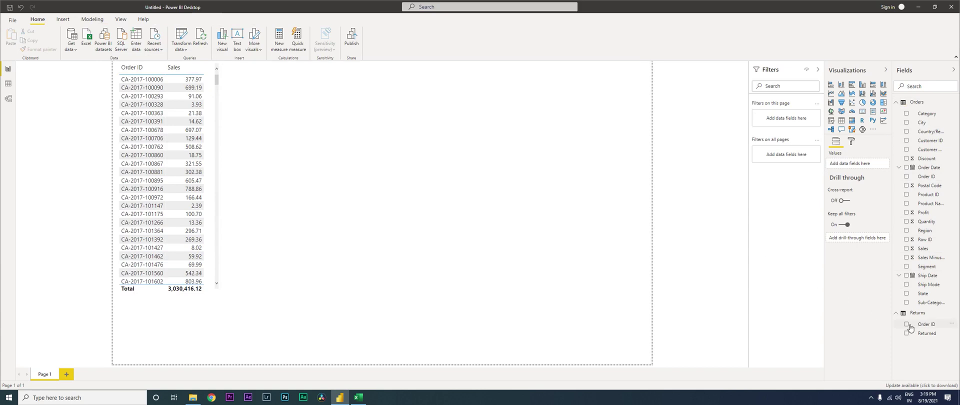
click(907, 249)
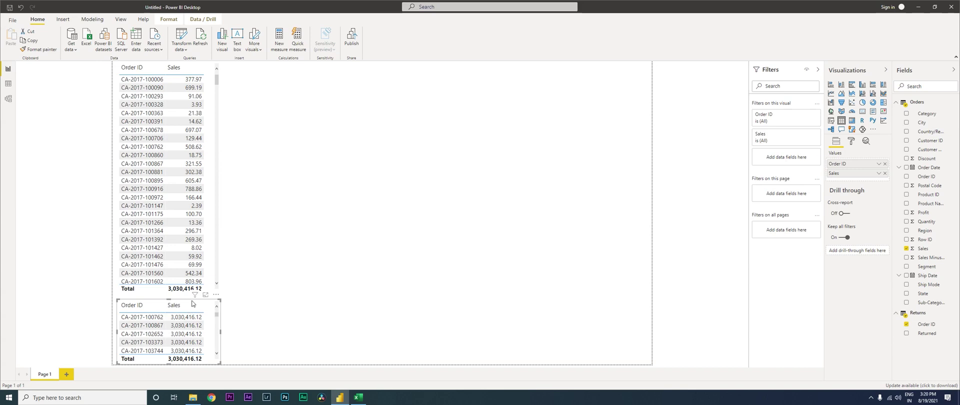
drag(168, 305, 315, 96)
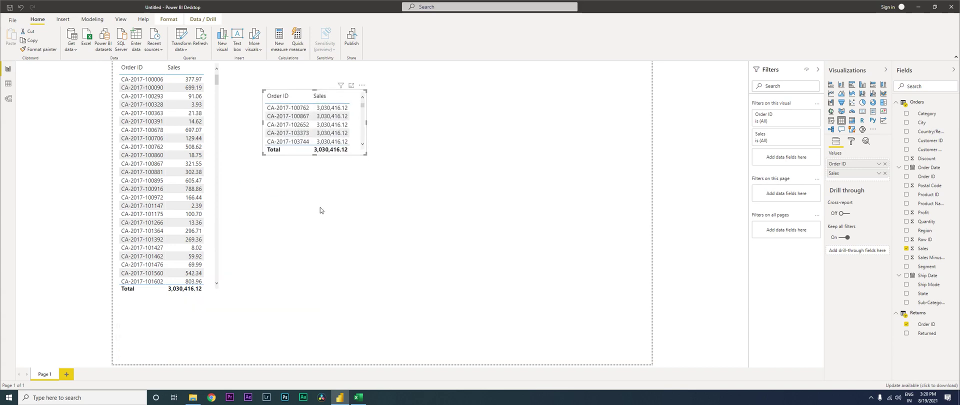
drag(321, 210, 326, 314)
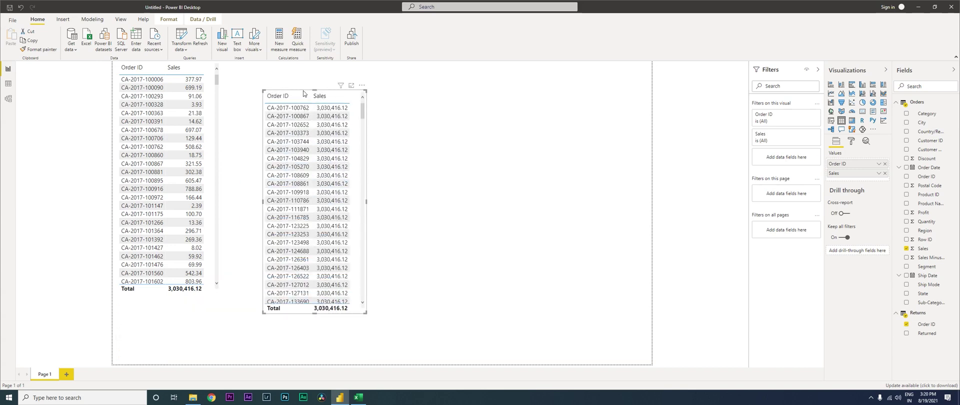
drag(303, 93, 310, 75)
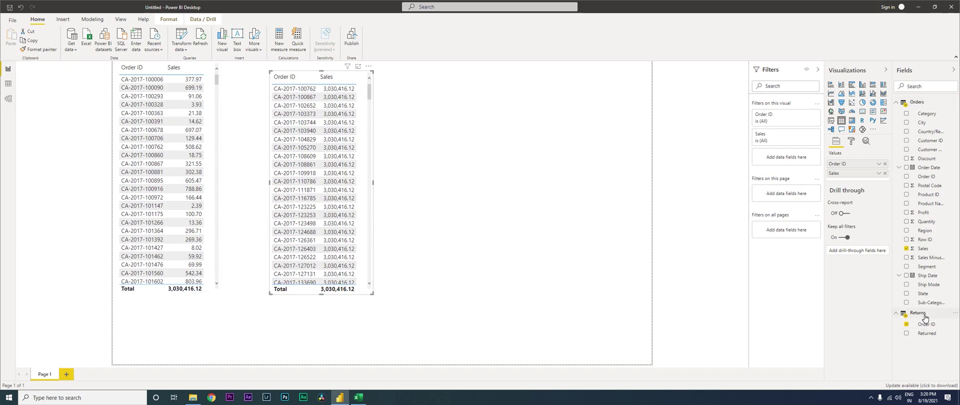
Inspect the Returns table rows in Data view, then switch to Model view
click(7, 84)
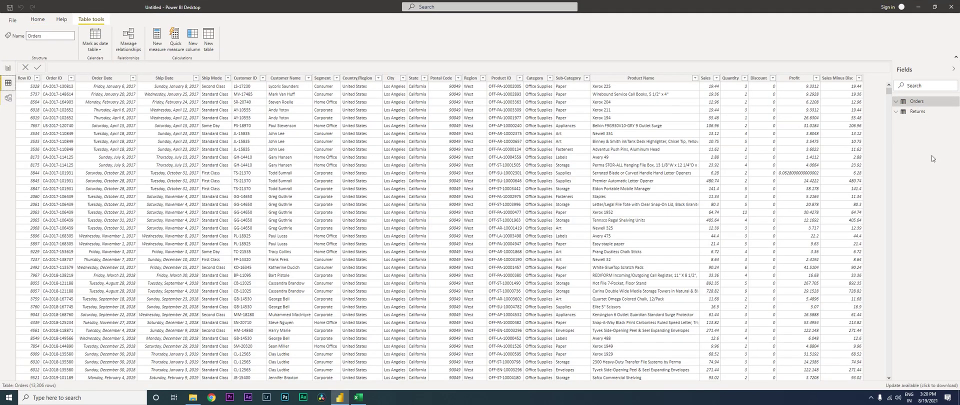
click(923, 113)
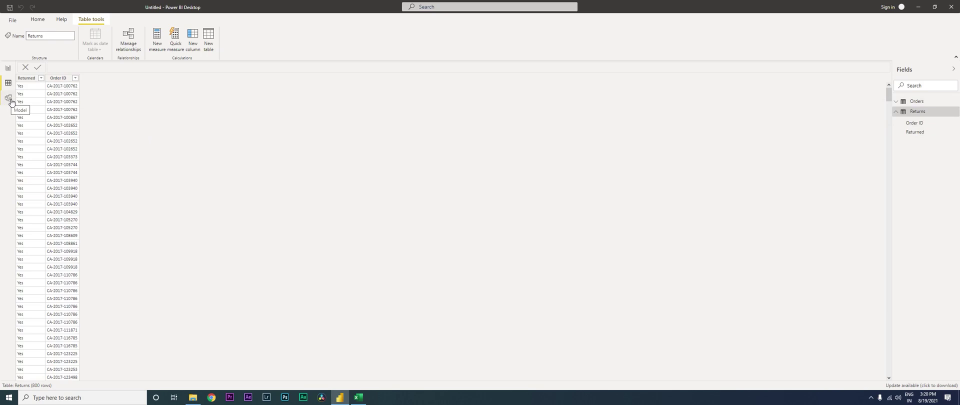
click(11, 101)
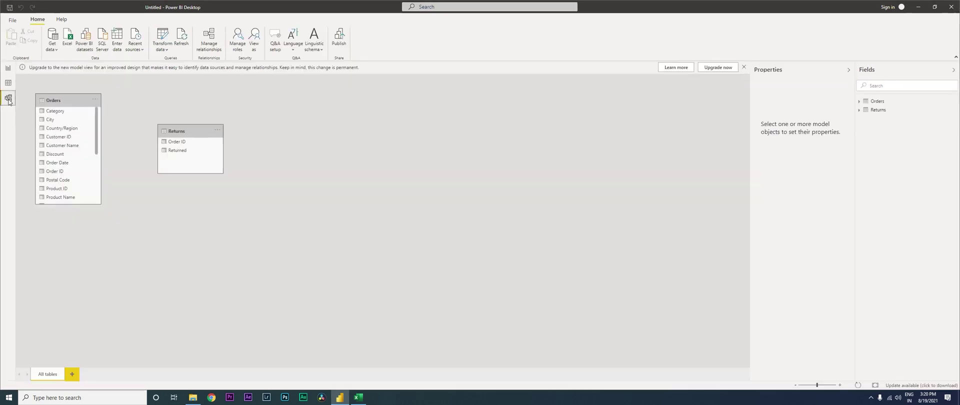
Arrange the Orders and Returns cards, then drag Returns Order ID onto Orders Order ID
drag(189, 131, 493, 134)
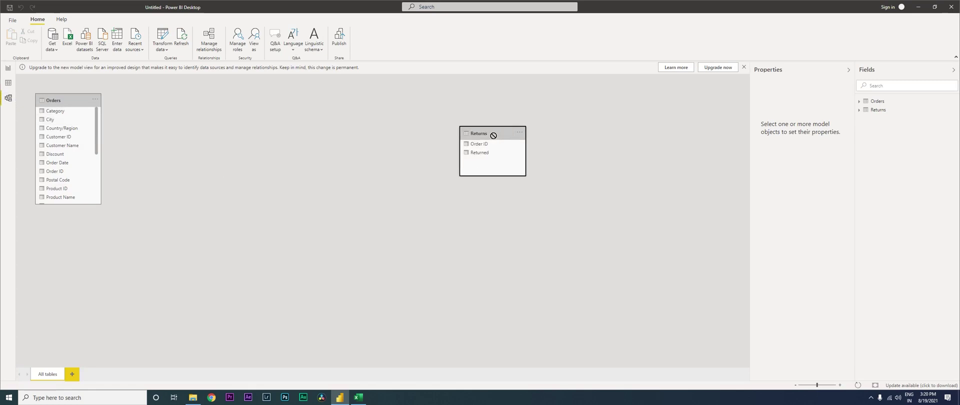
drag(65, 105, 306, 120)
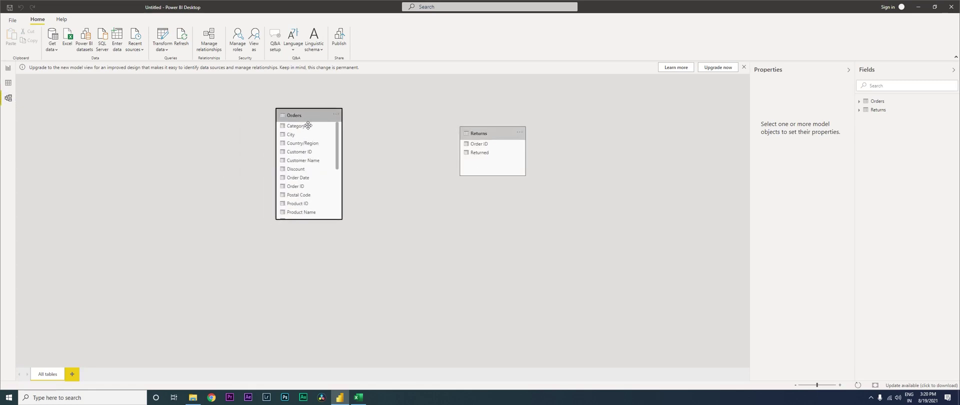
drag(308, 220, 311, 324)
click(500, 144)
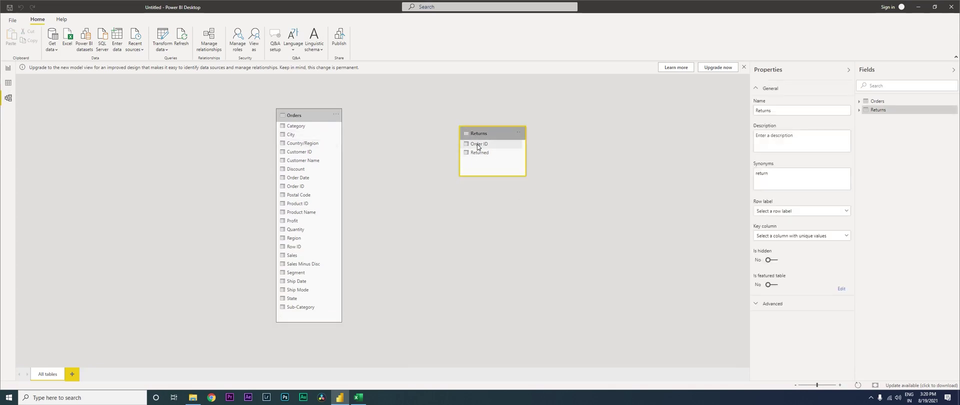
drag(478, 146, 300, 189)
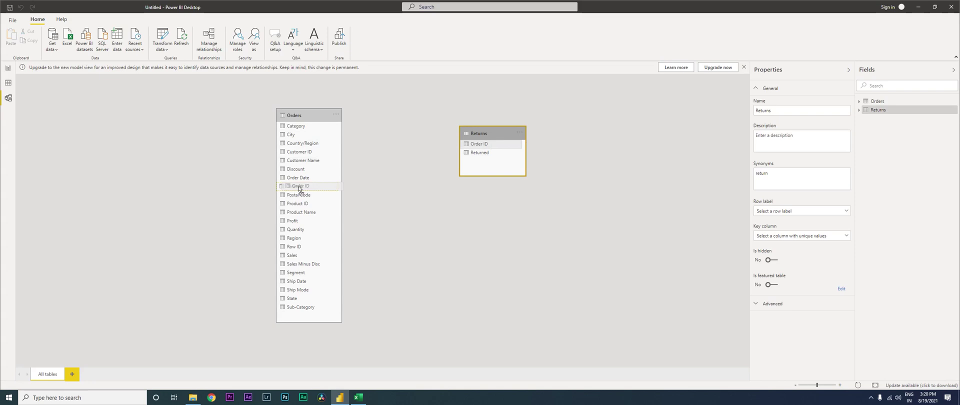
drag(300, 189, 300, 190)
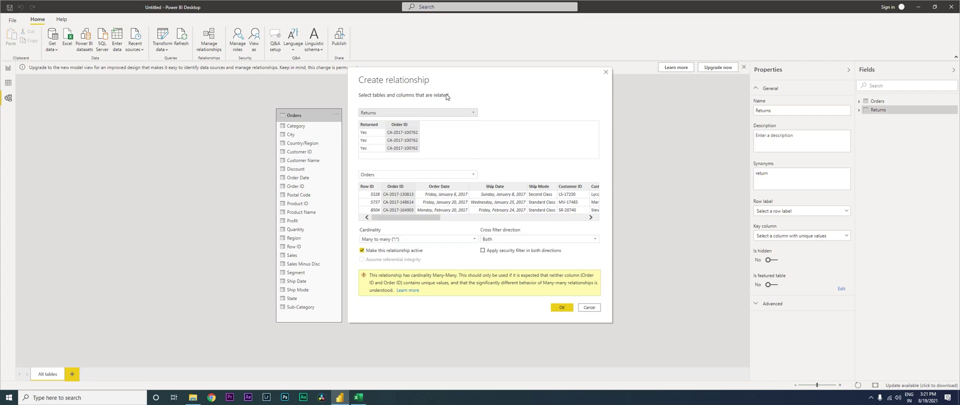
Confirm the many-to-many, both-direction Order ID relationship and return to Report view
drag(448, 78, 651, 89)
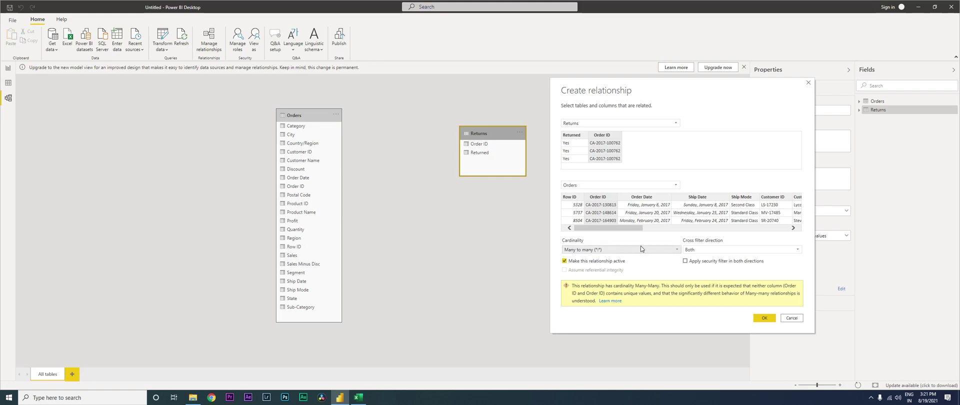
click(762, 318)
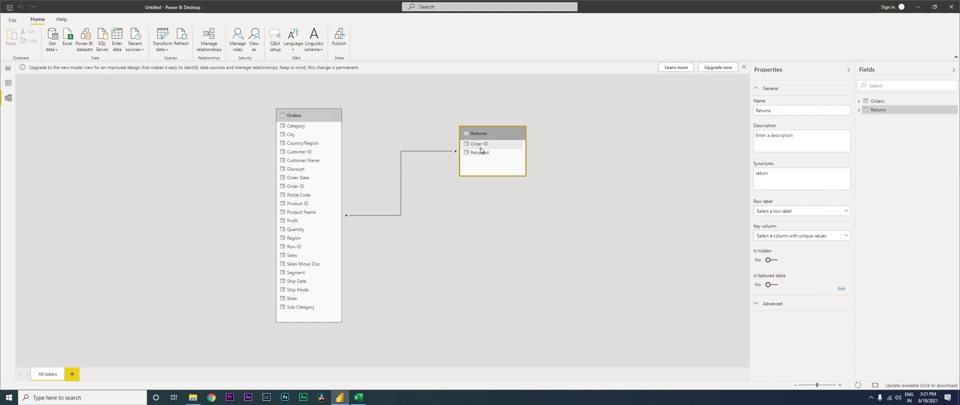
click(8, 68)
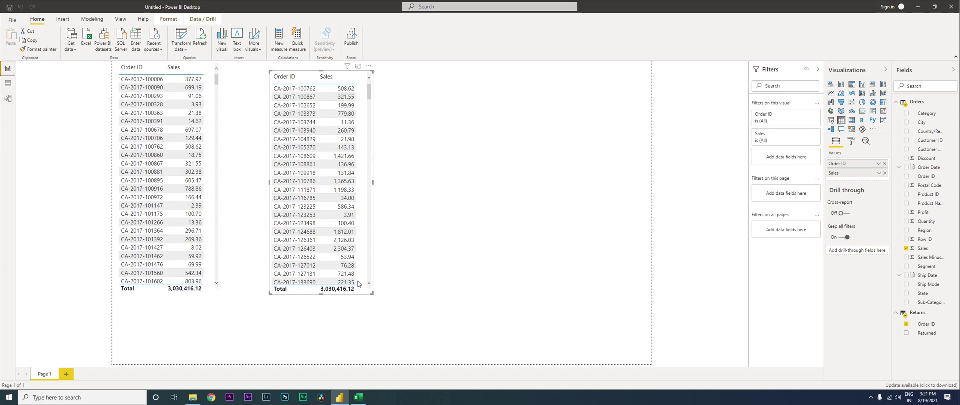
mouse_move(369, 89)
mouse_down()
mouse_move(373, 269)
mouse_move(359, 87)
mouse_up()
click(294, 93)
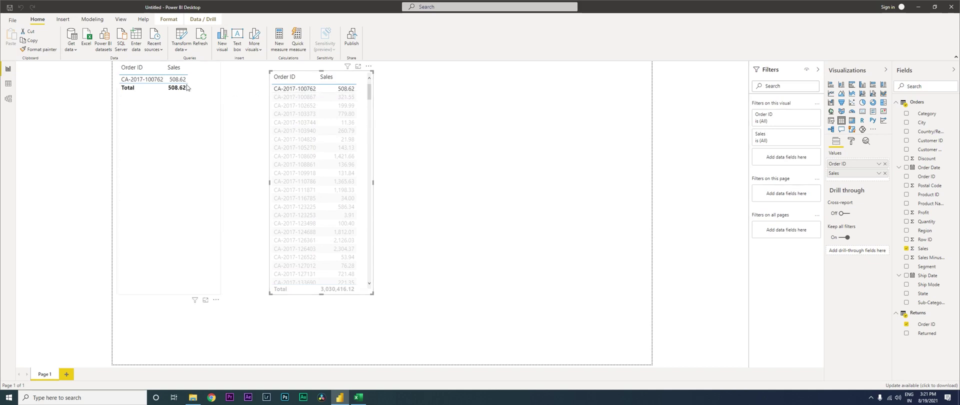
click(295, 89)
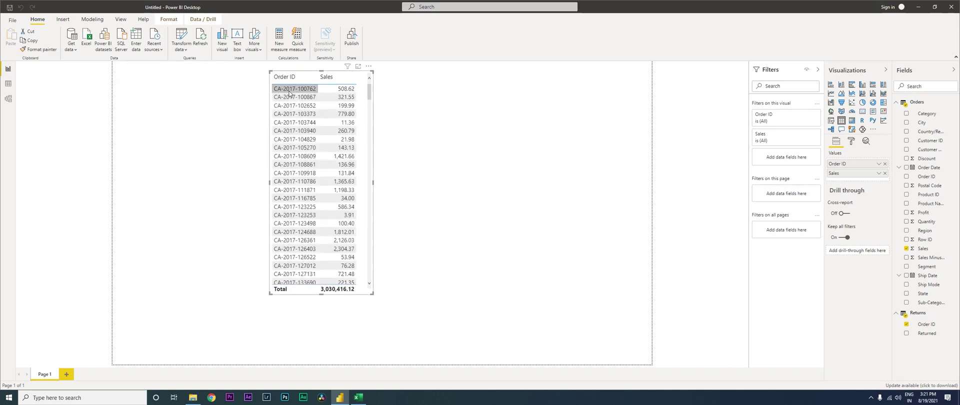
drag(375, 184, 433, 183)
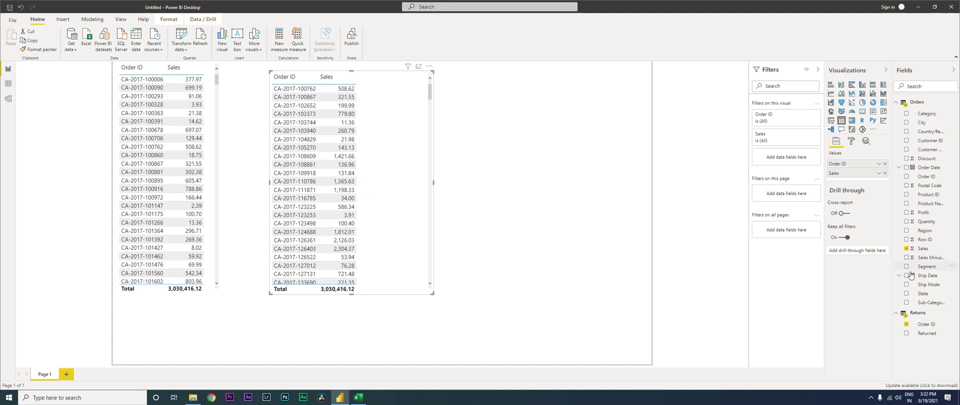
Add the Orders fields Quantity, Customer Name and Sub-Category to the returned-orders table
click(909, 224)
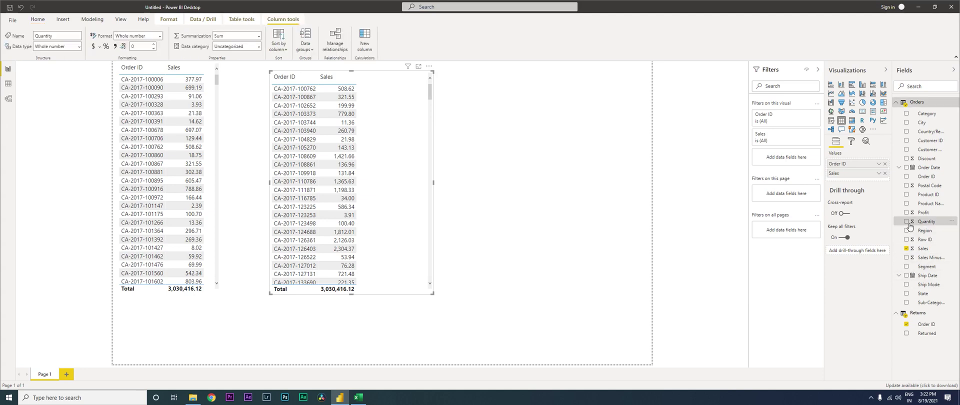
click(906, 222)
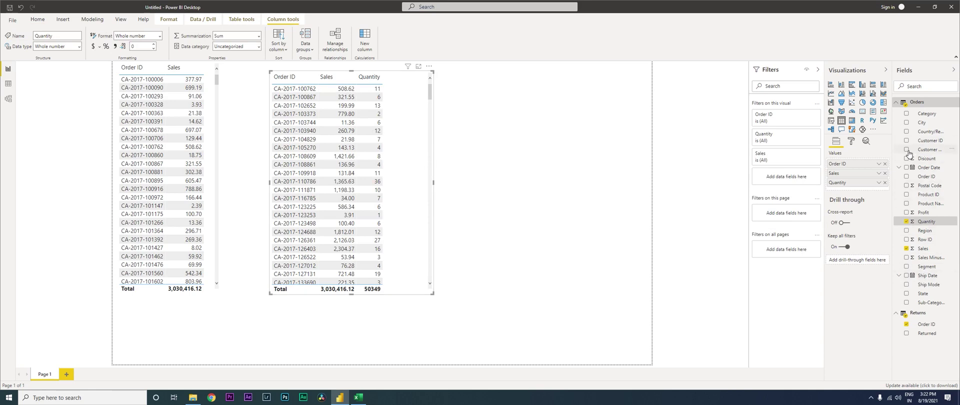
click(907, 150)
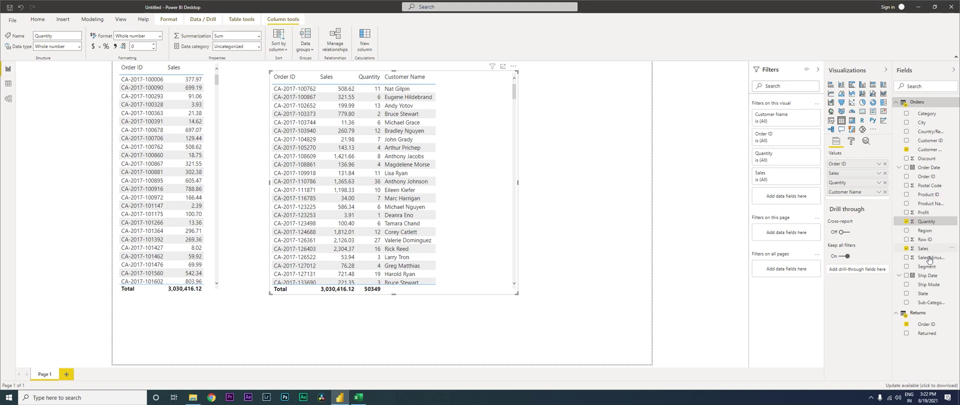
click(908, 303)
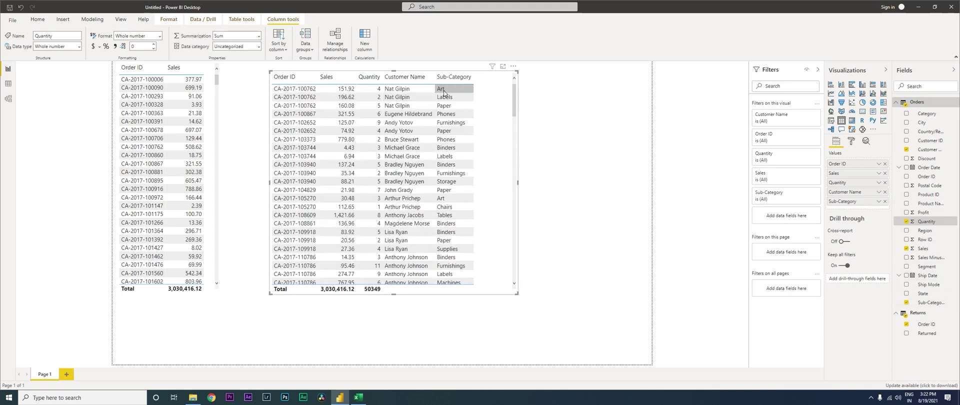